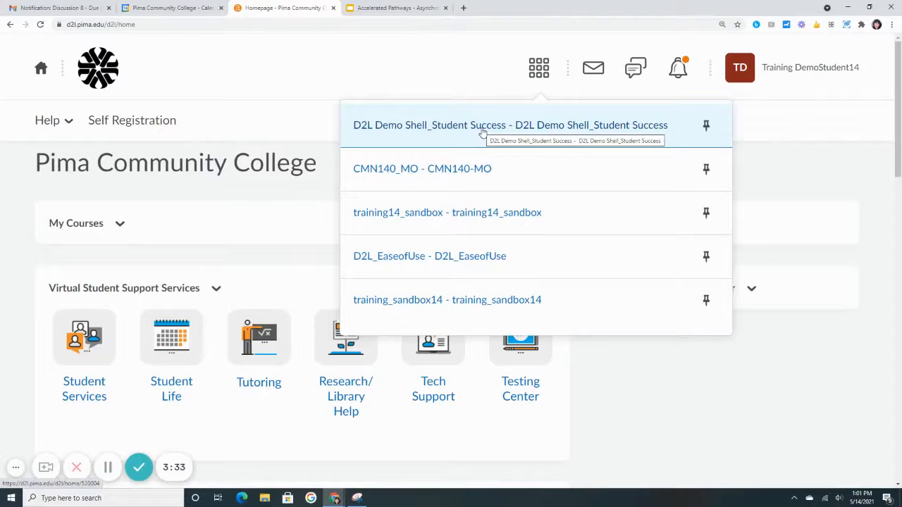
Open the D2L Demo Shell_Student Success course and expand the Calendar widget on its homepage to view upcoming events
{"action": "left_click", "coordinate": [482, 133]}
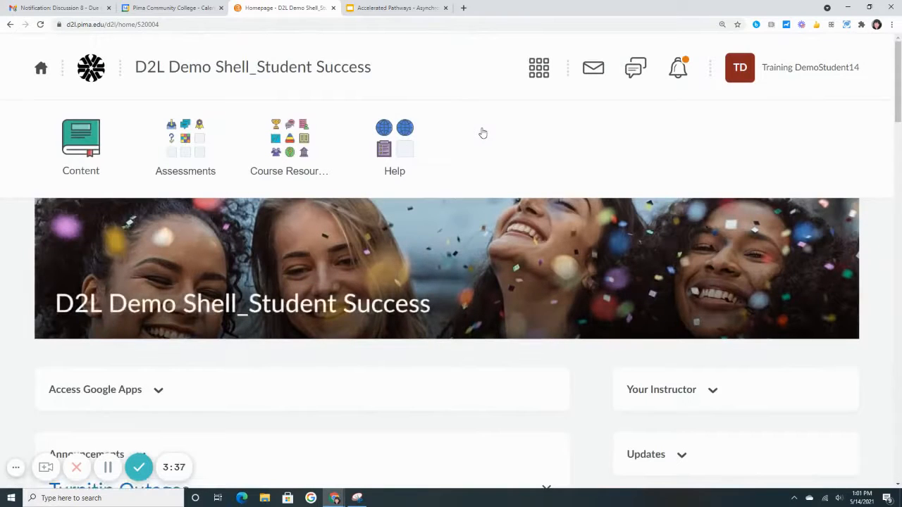
{"action": "scroll", "coordinate": [482, 133], "scroll_direction": "down", "scroll_amount": 2}
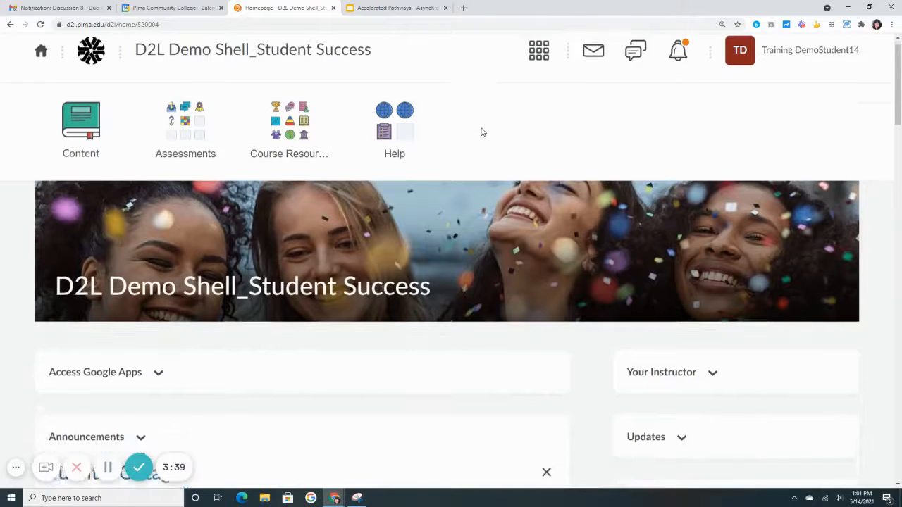
{"action": "scroll", "coordinate": [480, 131], "scroll_direction": "down", "scroll_amount": 1}
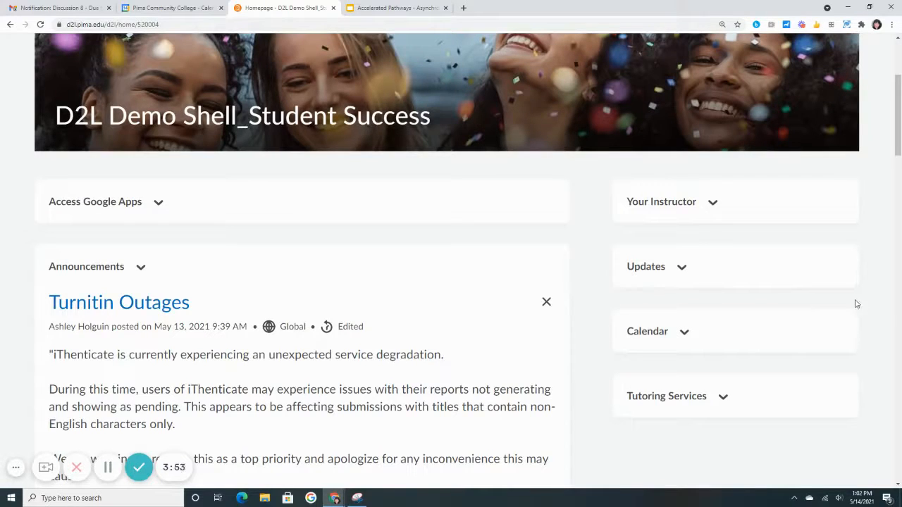
{"action": "left_click", "coordinate": [687, 333]}
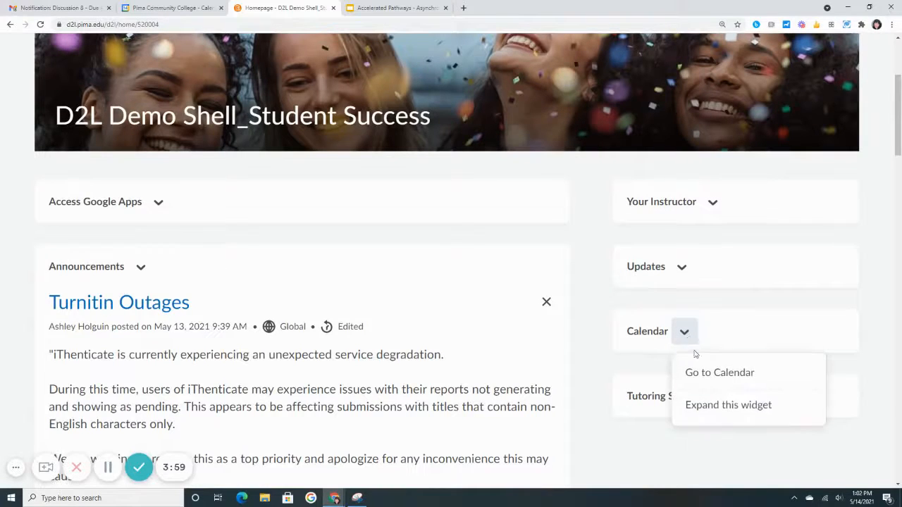
{"action": "left_click", "coordinate": [714, 406]}
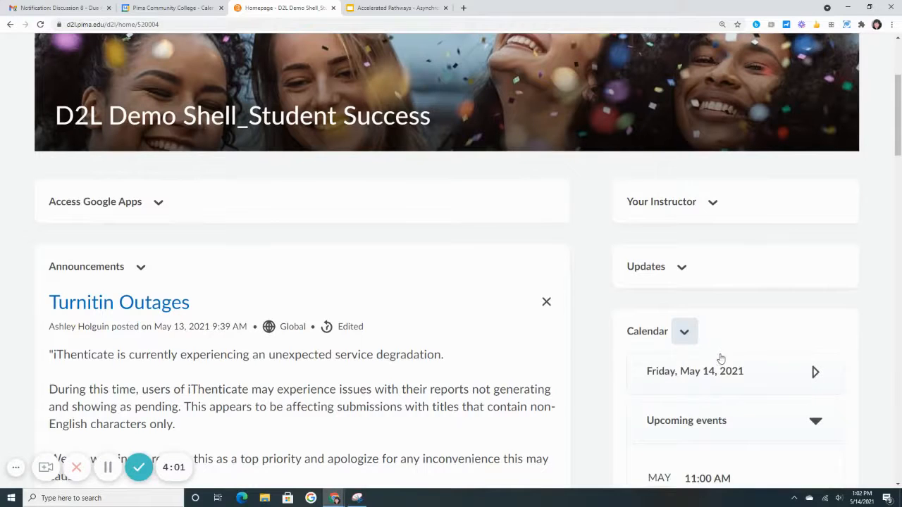
{"action": "scroll", "coordinate": [719, 356], "scroll_direction": "down", "scroll_amount": 1}
{"action": "scroll", "coordinate": [719, 352], "scroll_direction": "down", "scroll_amount": 1}
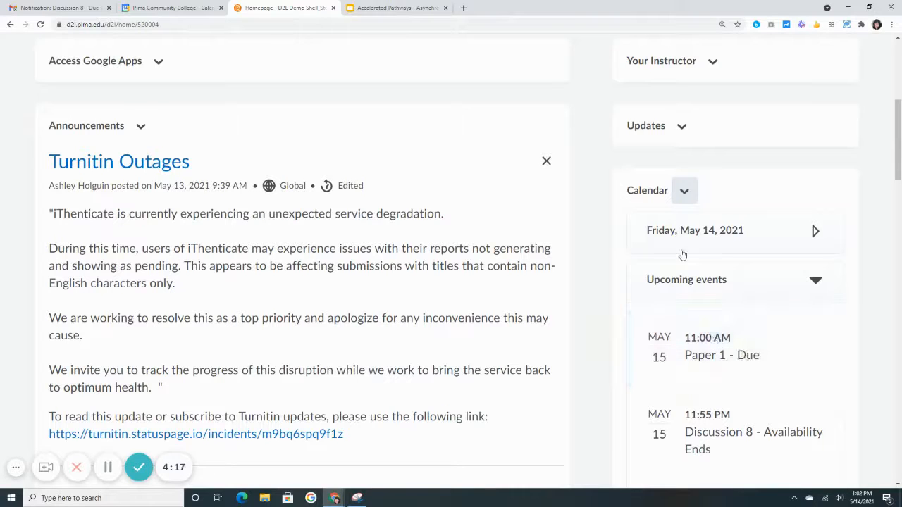
Go to the course's full calendar and check which course calendars are available for filtering
{"action": "left_click", "coordinate": [684, 193]}
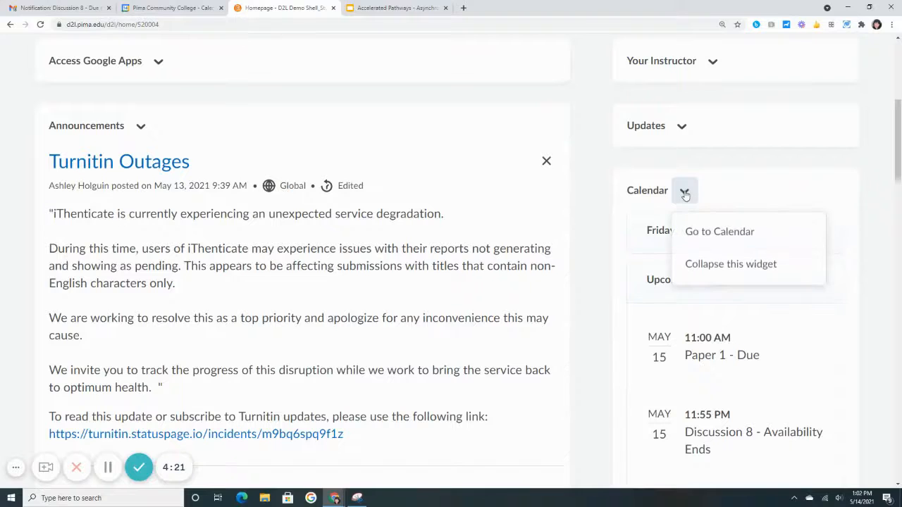
{"action": "left_click", "coordinate": [704, 235]}
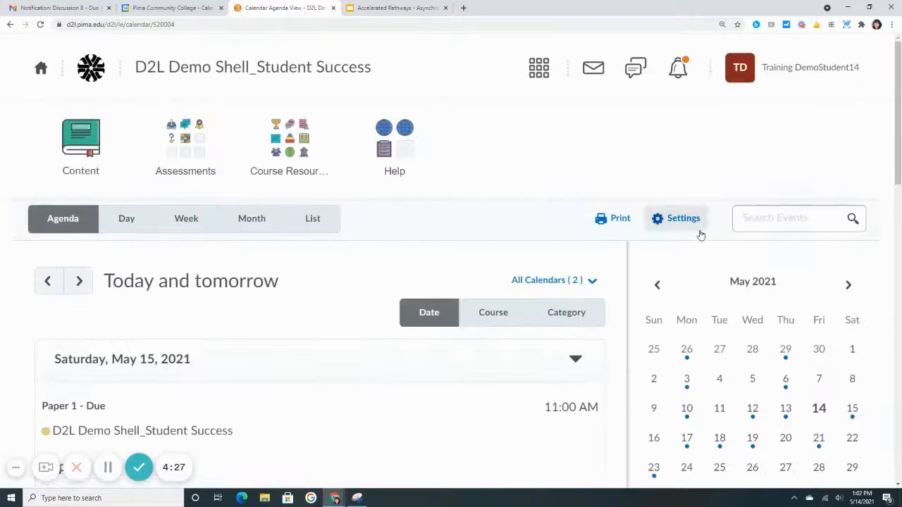
{"action": "scroll", "coordinate": [497, 346], "scroll_direction": "down", "scroll_amount": 3}
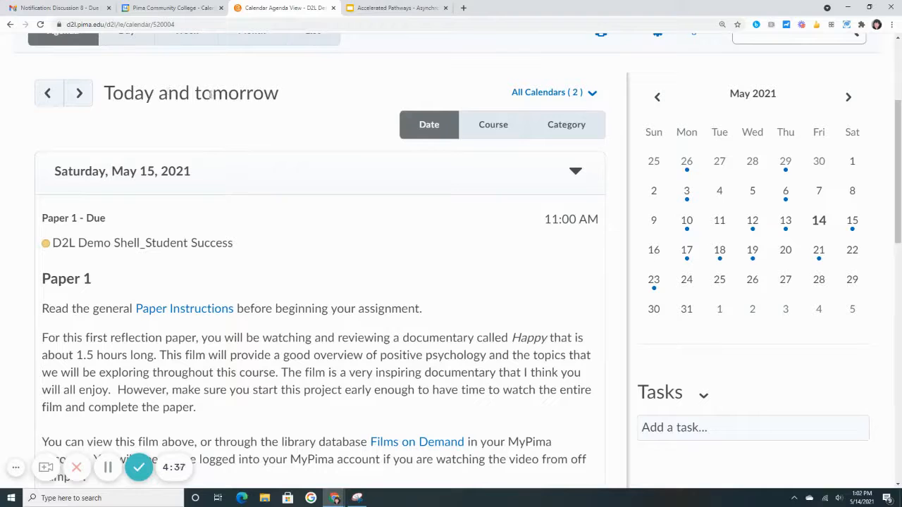
{"action": "scroll", "coordinate": [322, 177], "scroll_direction": "up", "scroll_amount": 1}
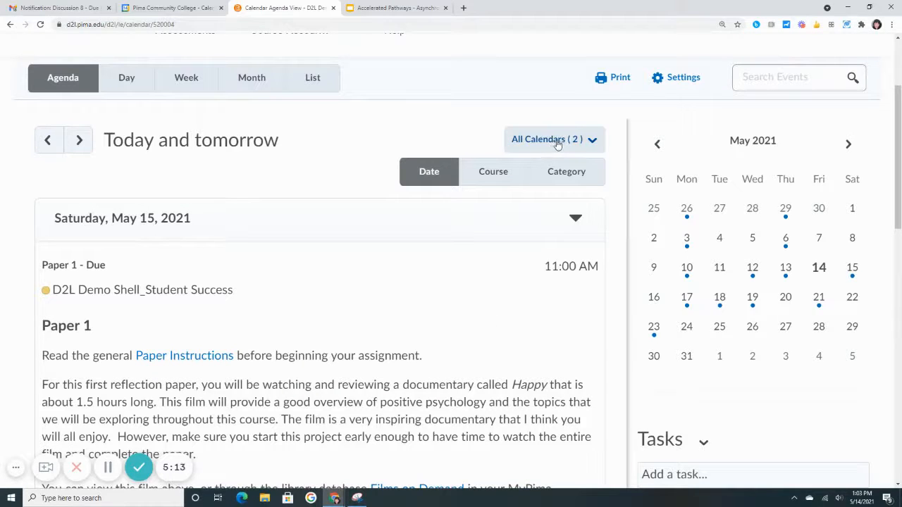
{"action": "left_click", "coordinate": [593, 141]}
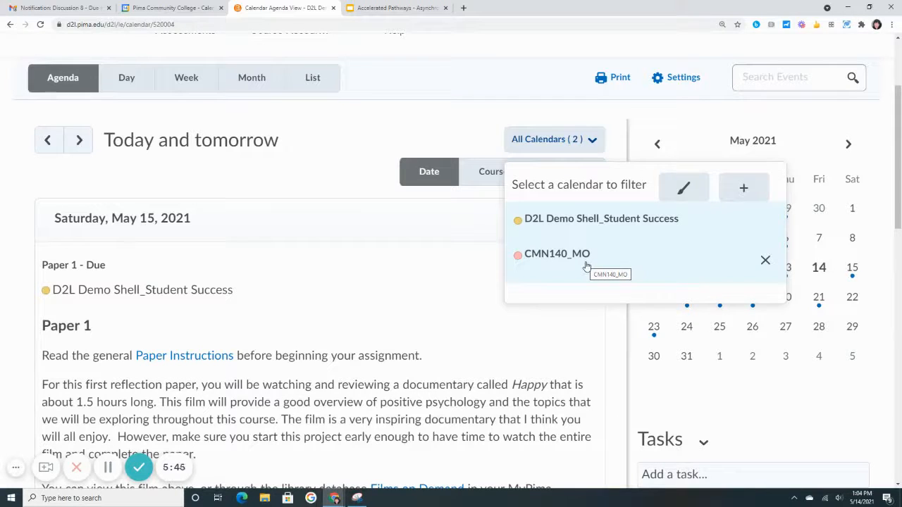
{"action": "left_click", "coordinate": [416, 142]}
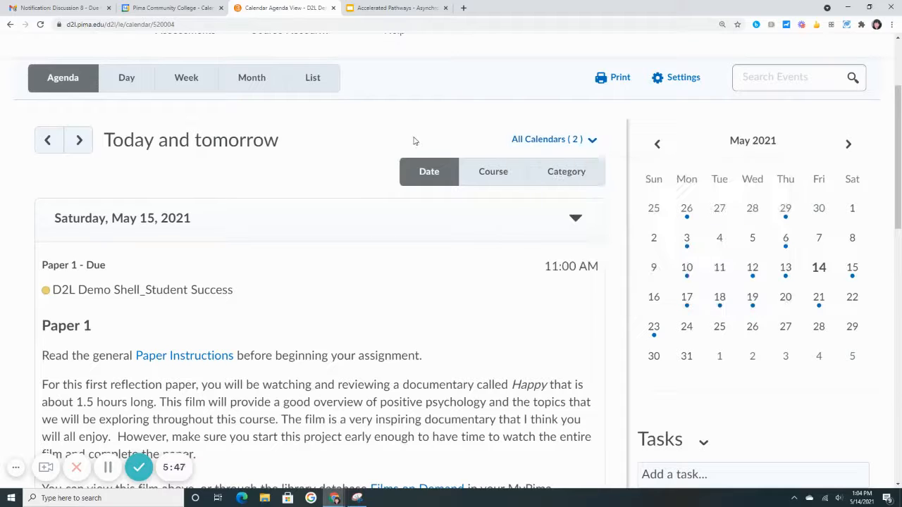
Enable Calendar Feeds in the calendar settings and save the change
{"action": "left_click", "coordinate": [681, 83]}
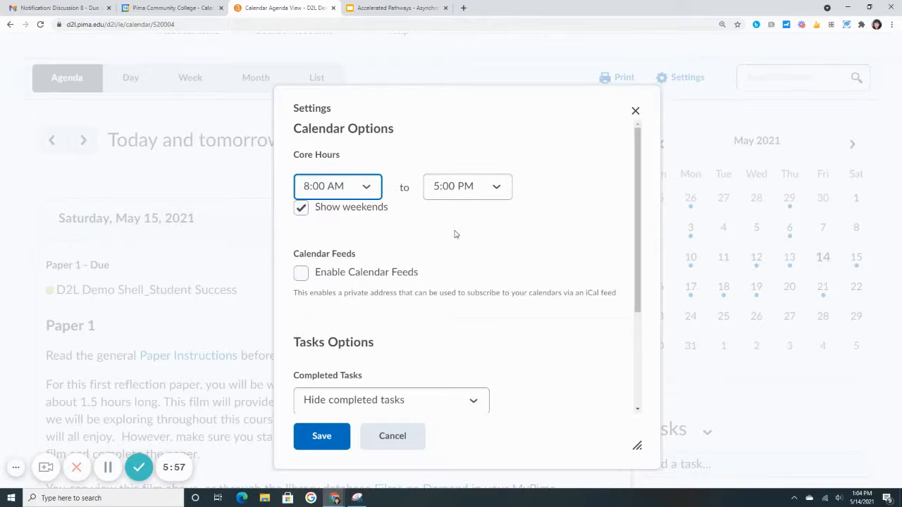
{"action": "scroll", "coordinate": [454, 234], "scroll_direction": "down", "scroll_amount": 2}
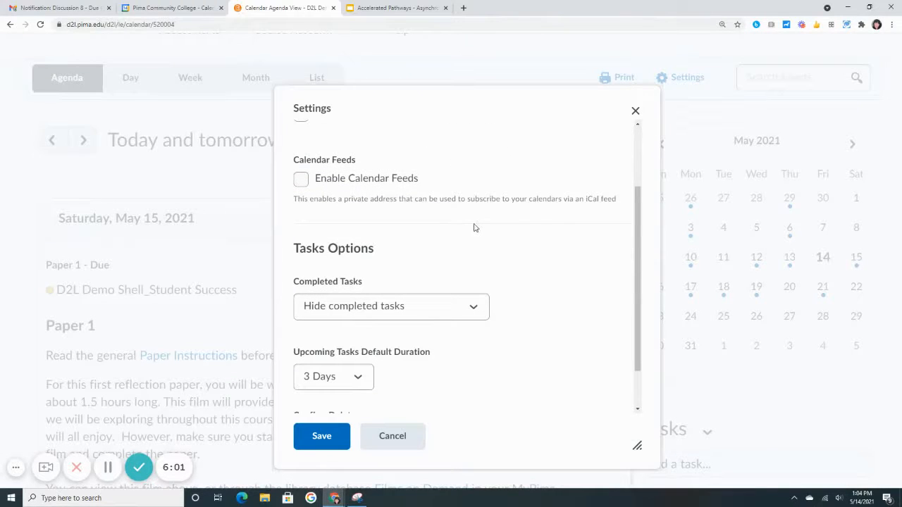
{"action": "left_click", "coordinate": [301, 182]}
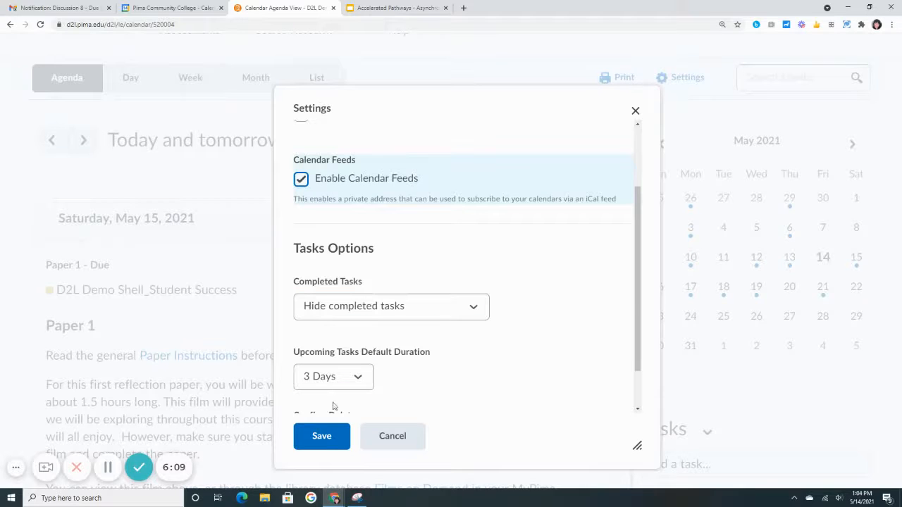
{"action": "left_click", "coordinate": [318, 437]}
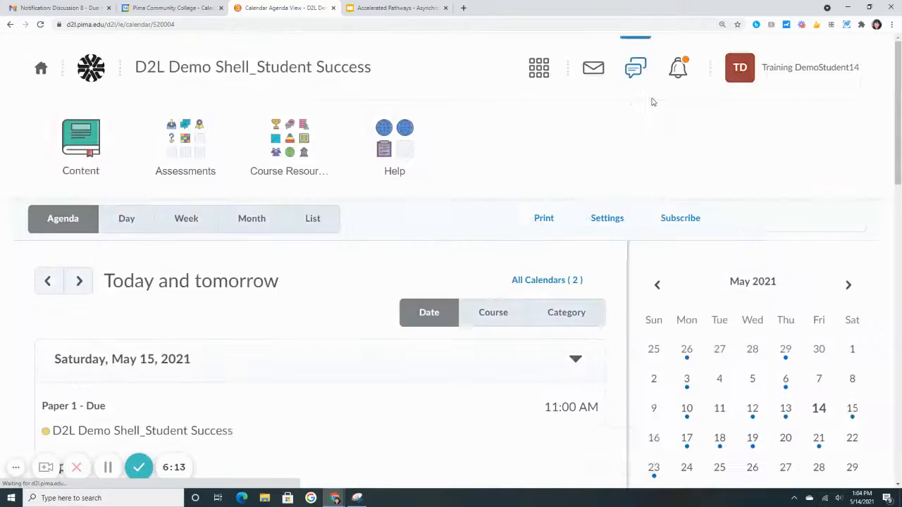
Select the D2L Demo Shell_Student Success calendar subscription and copy its private feed URL, closing the subscription dialog
{"action": "scroll", "coordinate": [648, 148], "scroll_direction": "down", "scroll_amount": 2}
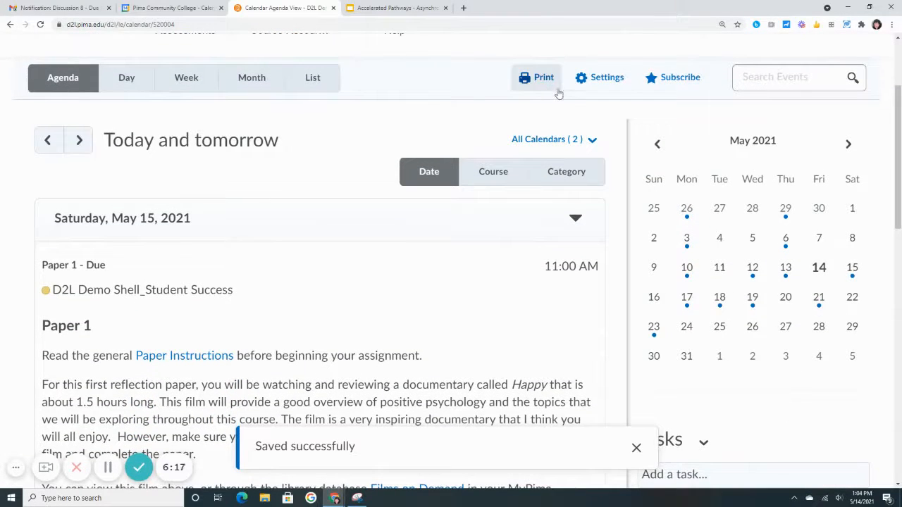
{"action": "left_click", "coordinate": [679, 84]}
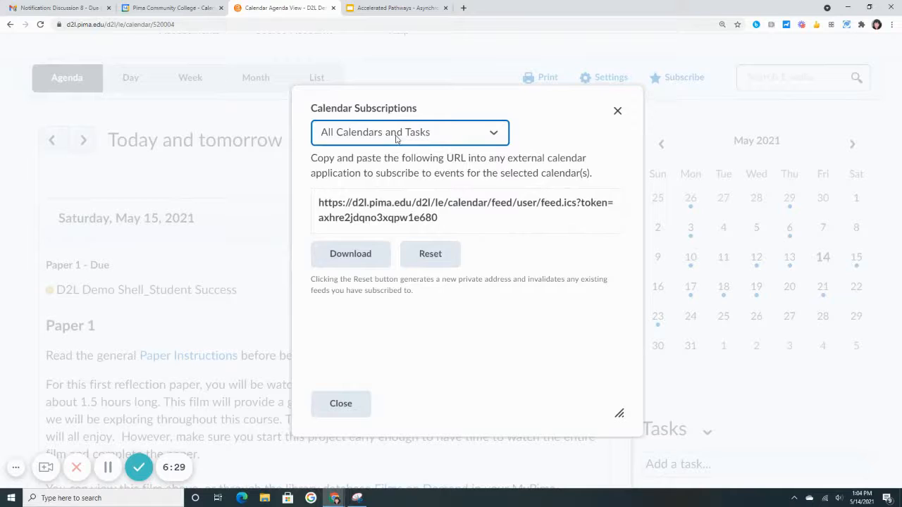
{"action": "left_click", "coordinate": [491, 138]}
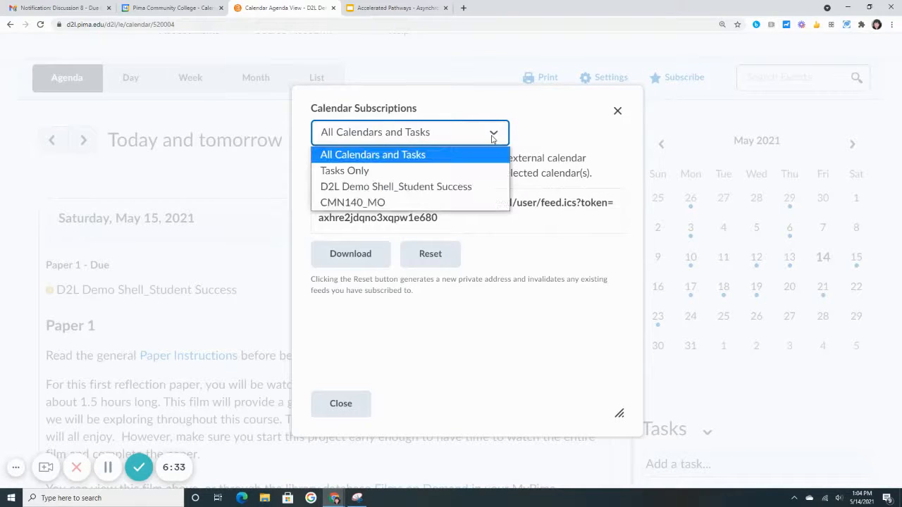
{"action": "left_click", "coordinate": [444, 188]}
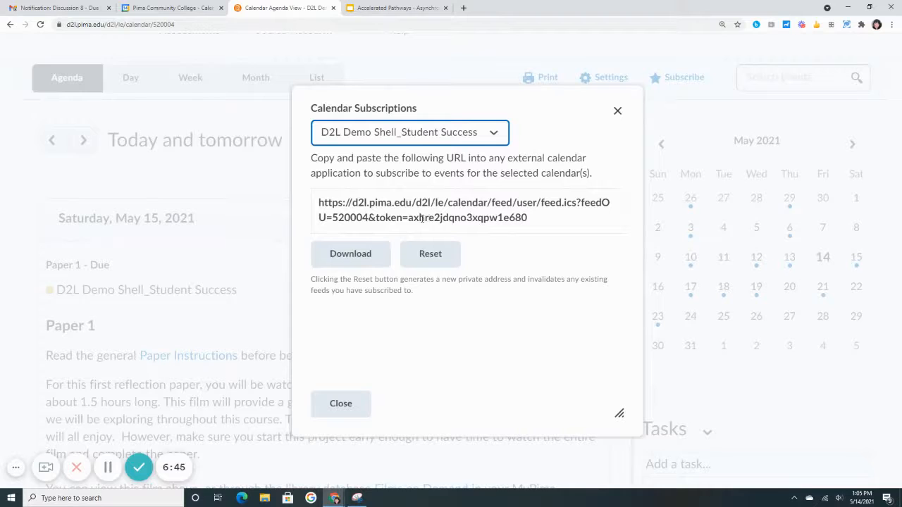
{"action": "left_click", "coordinate": [532, 220]}
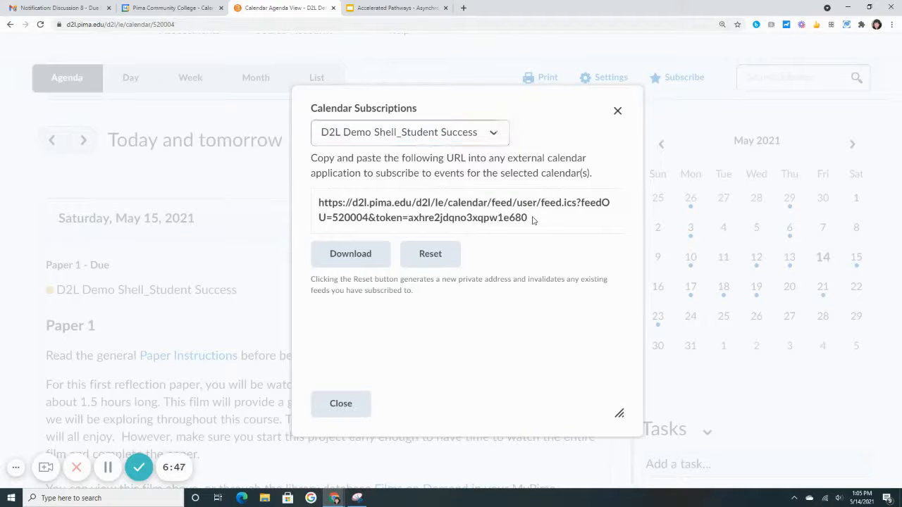
{"action": "left_click_drag", "start_coordinate": [532, 221], "coordinate": [318, 206]}
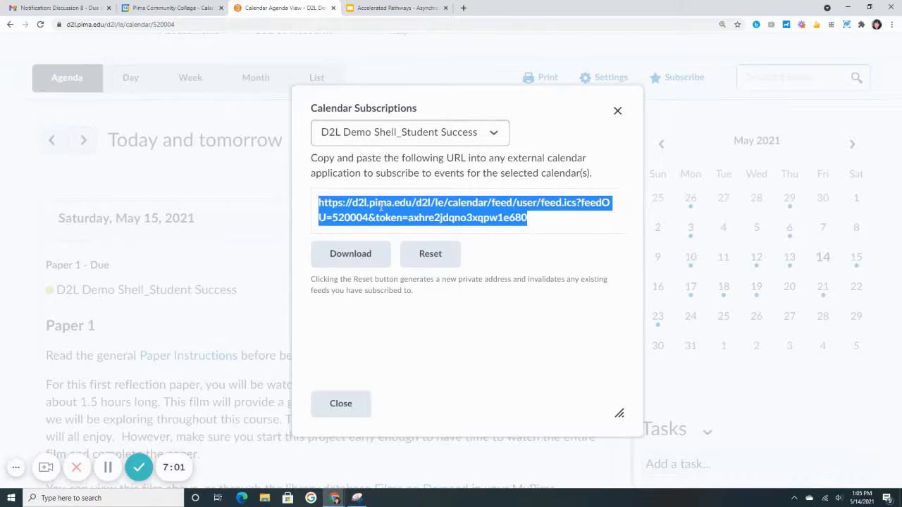
{"action": "left_click", "coordinate": [342, 405]}
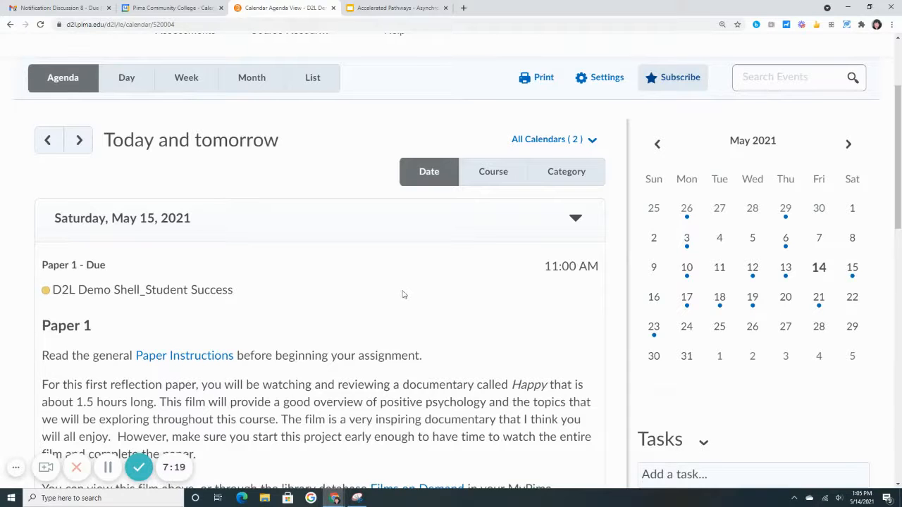
Switch to Google Calendar and add another calendar from URL, pasting the copied feed address with its private token as the URL of calendar
{"action": "left_click", "coordinate": [182, 7]}
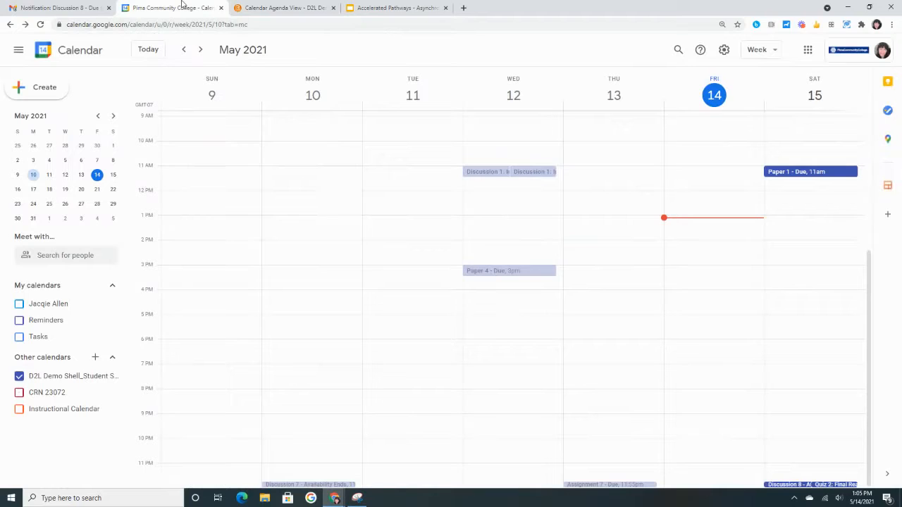
{"action": "left_click", "coordinate": [807, 50]}
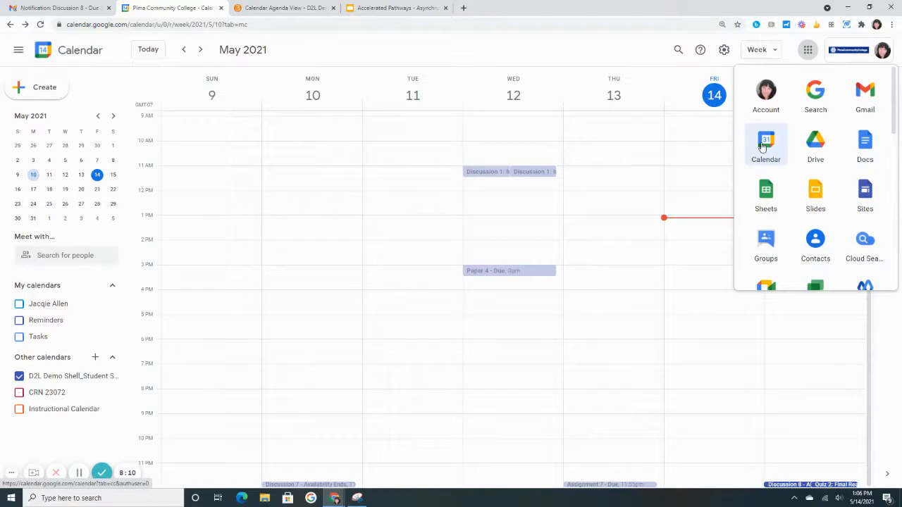
{"action": "left_click", "coordinate": [449, 49]}
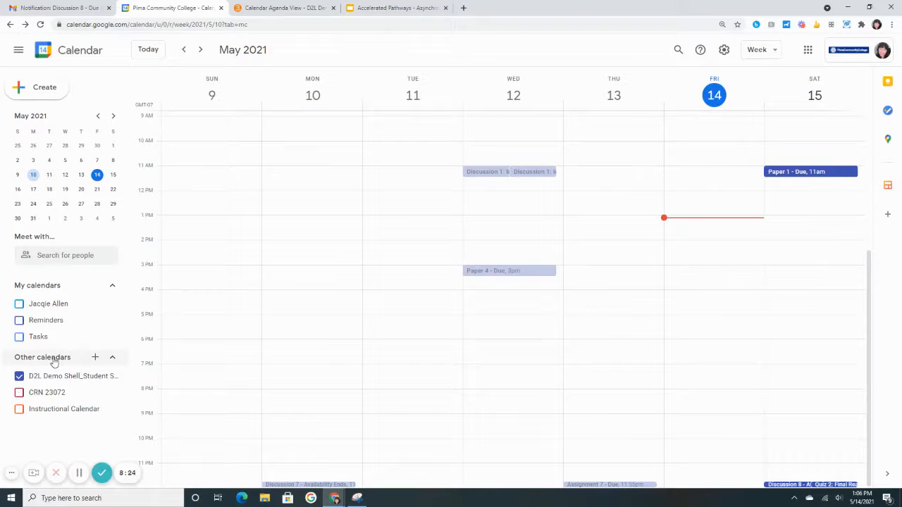
{"action": "left_click", "coordinate": [96, 360]}
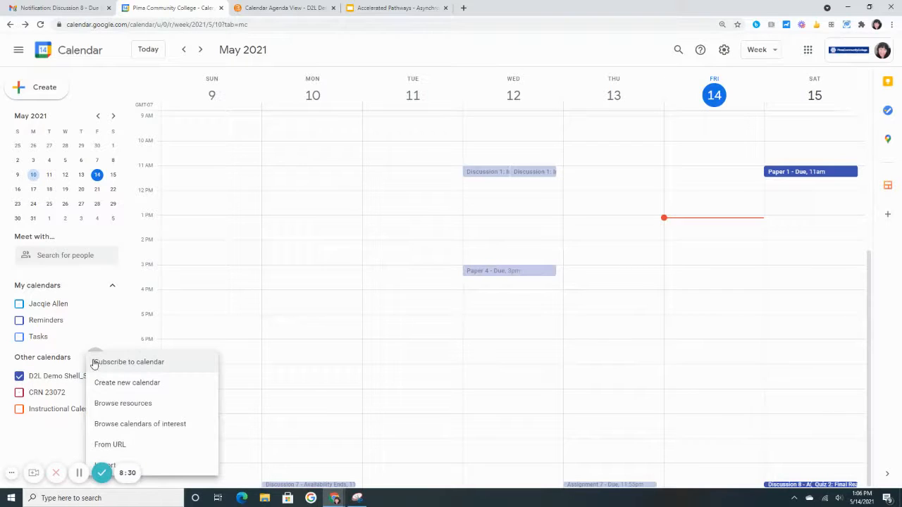
{"action": "left_click", "coordinate": [124, 447]}
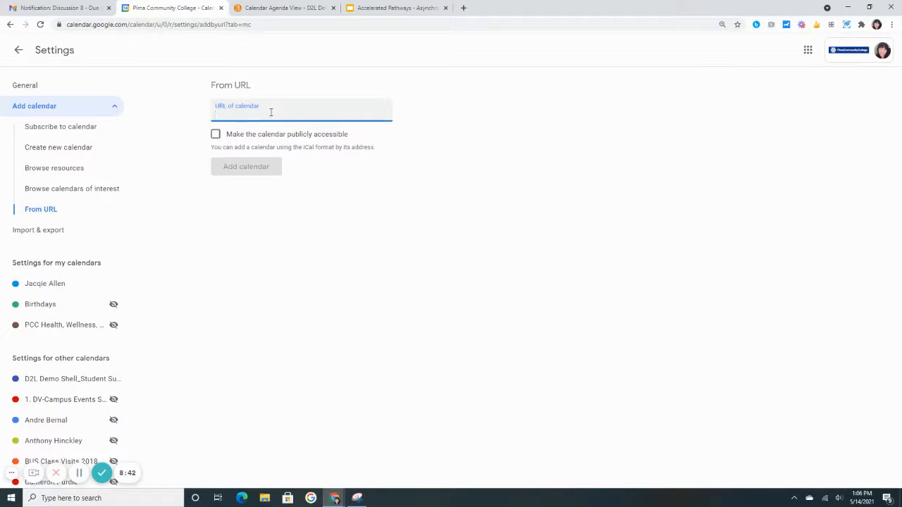
{"action": "key", "text": "ctrl+v"}
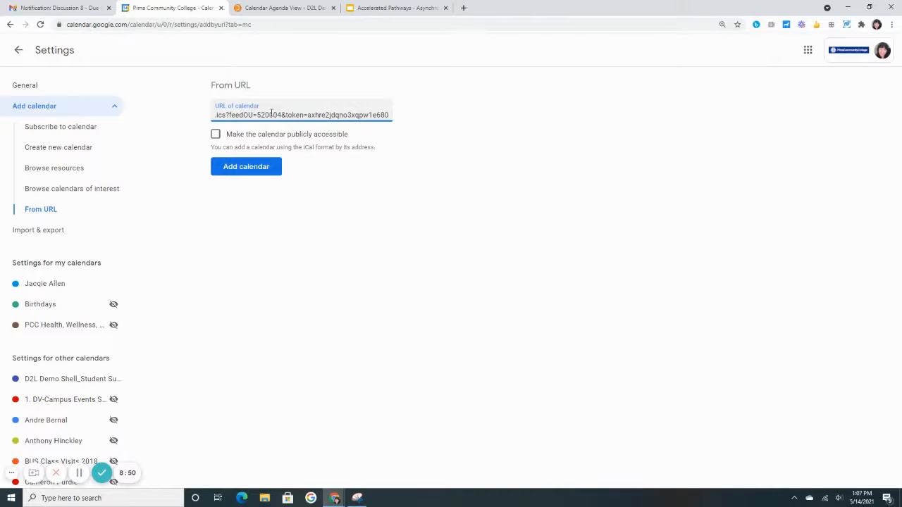
{"action": "left_click", "coordinate": [246, 169]}
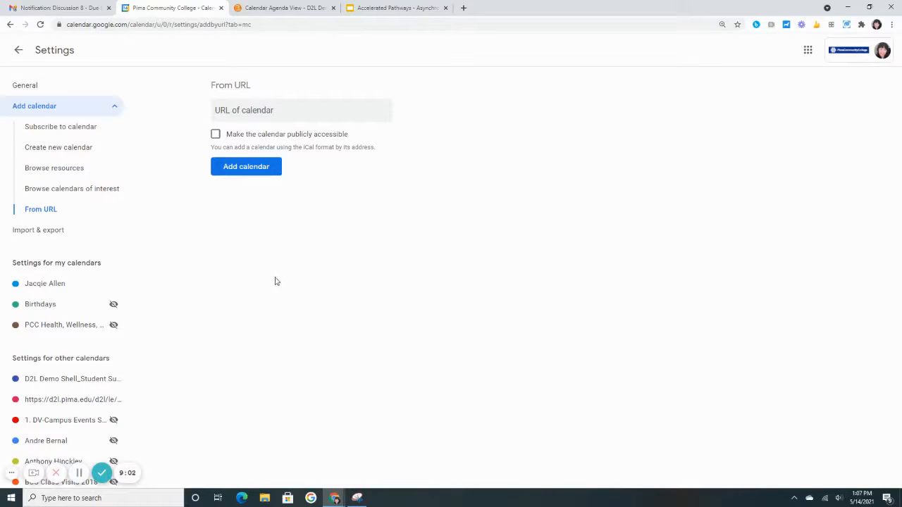
Rename the existing D2L Demo Shell_Student Success calendar under other calendars to "CRN 23342 History 101"
{"action": "left_click", "coordinate": [54, 384]}
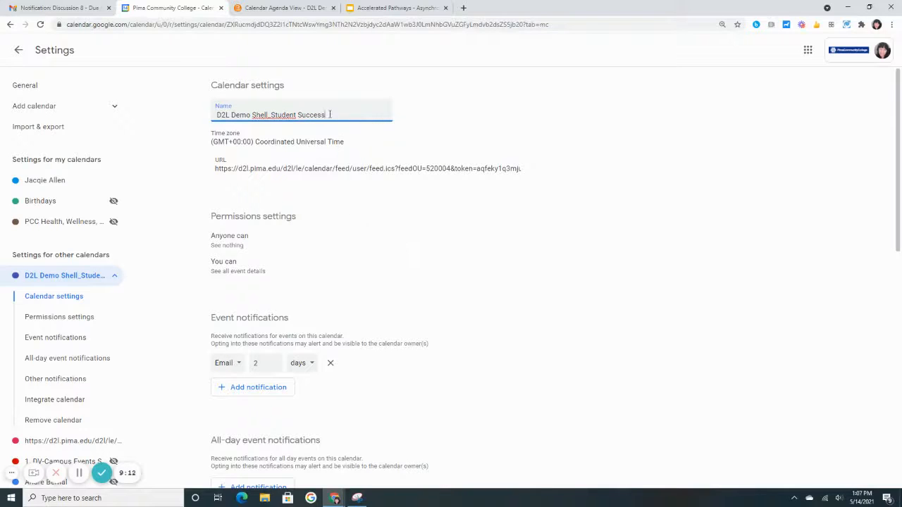
{"action": "left_click_drag", "start_coordinate": [331, 114], "coordinate": [209, 120]}
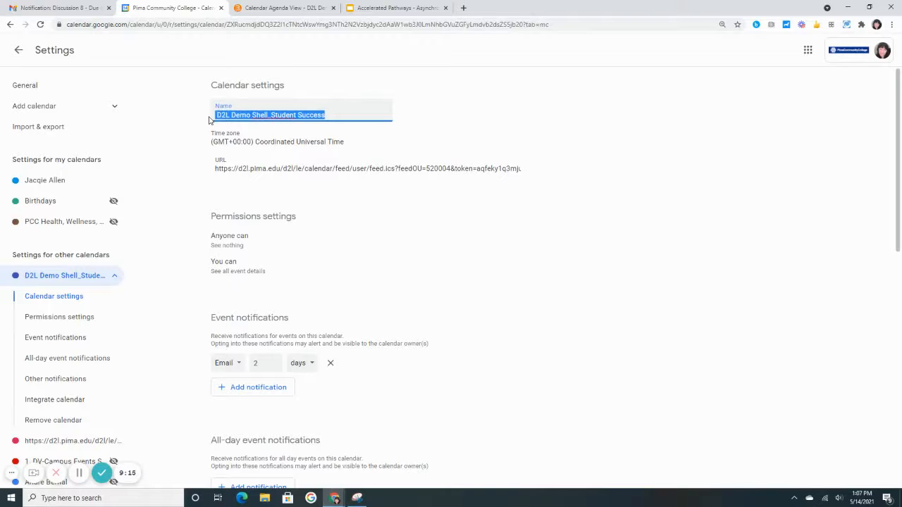
{"action": "type", "text": "CRN 2"}
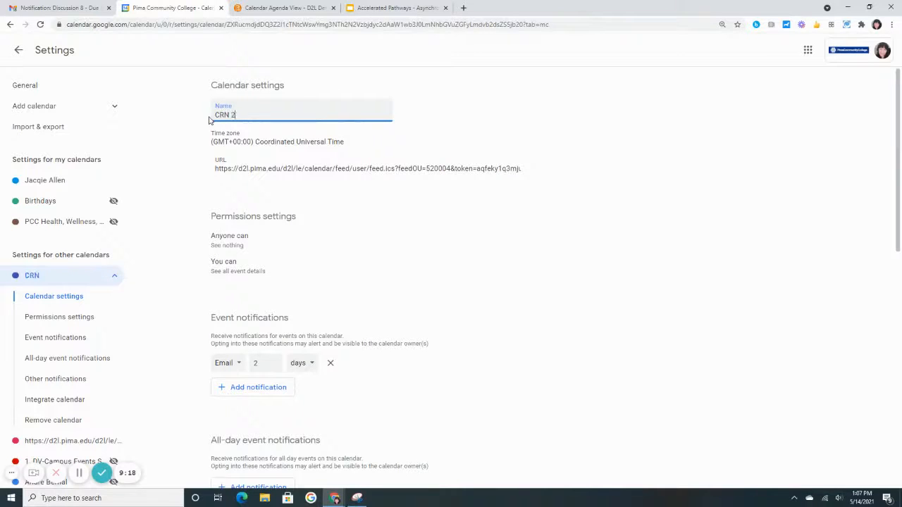
{"action": "type", "text": "3342"}
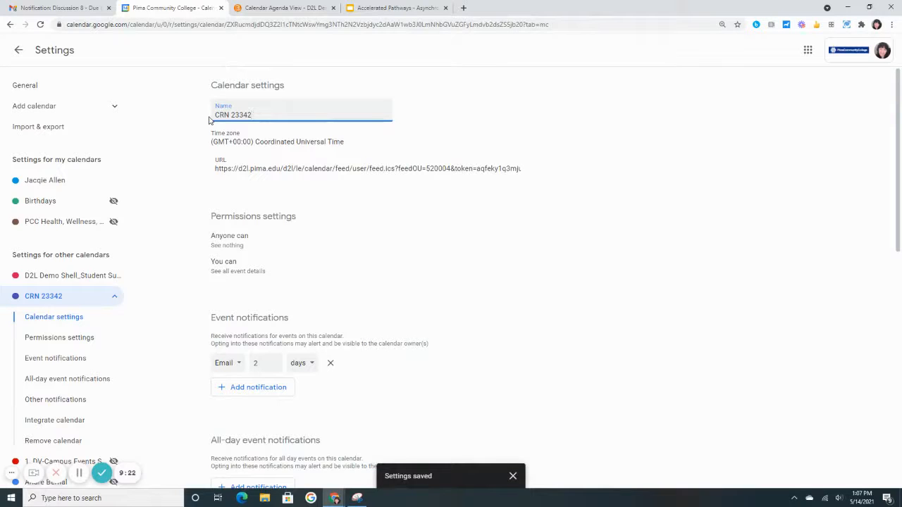
{"action": "type", "text": " History 101"}
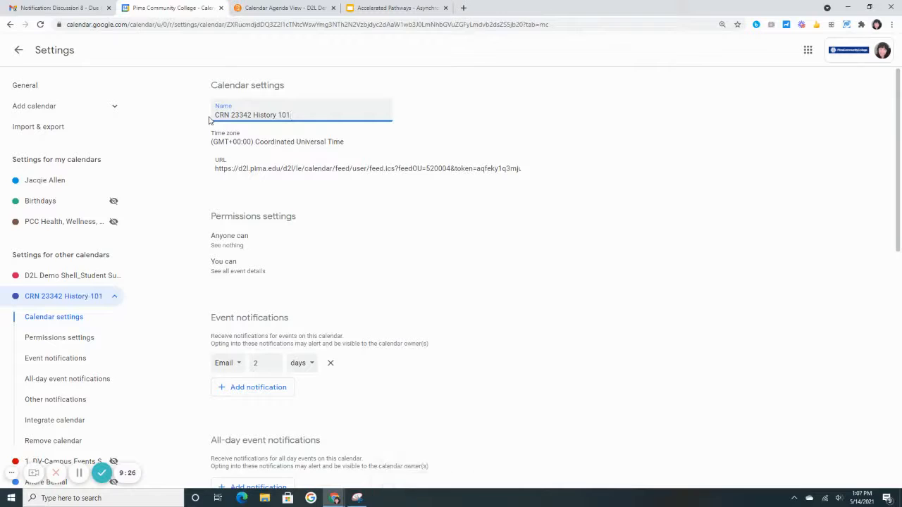
{"action": "type", "text": " HIS1"}
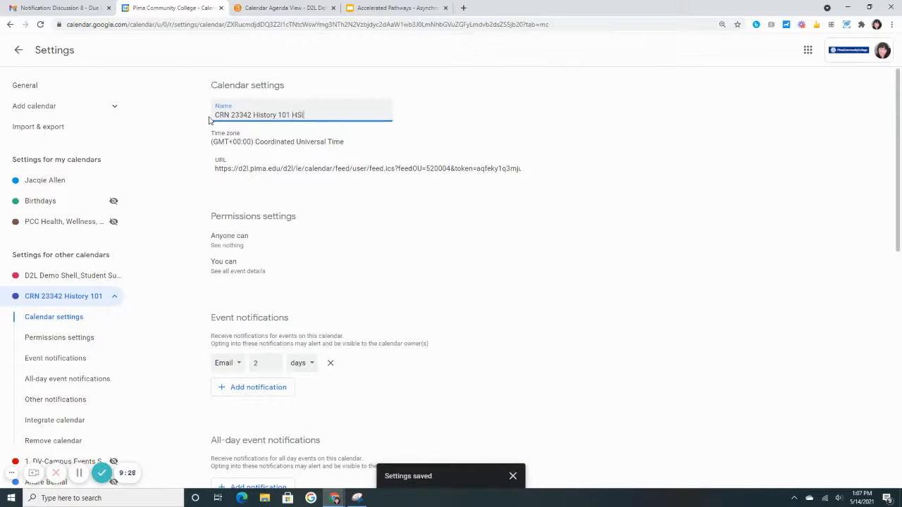
{"action": "type", "text": "0"}
Append "HIS 101" to the course calendar's name so it reads "CRN 23342 History 101 HIS 101"
{"action": "key", "text": "Left"}
{"action": "key", "text": "Left"}
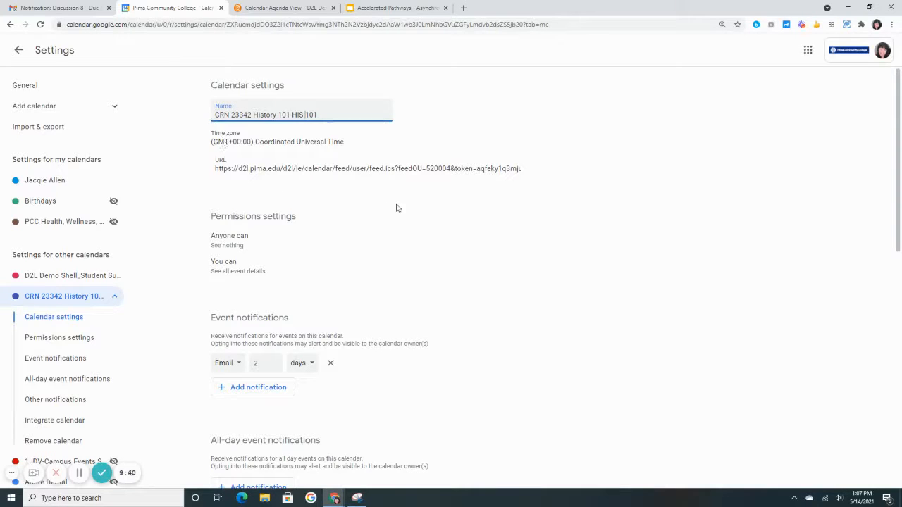
Set the calendar's event notification to an email 5 days before each event
{"action": "scroll", "coordinate": [400, 204], "scroll_direction": "down", "scroll_amount": 1}
{"action": "scroll", "coordinate": [402, 203], "scroll_direction": "down", "scroll_amount": 2}
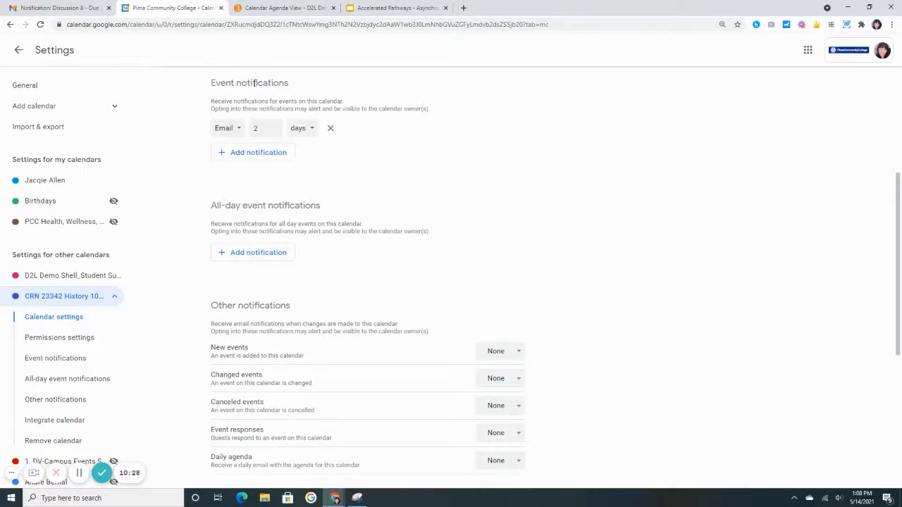
{"action": "left_click", "coordinate": [239, 134]}
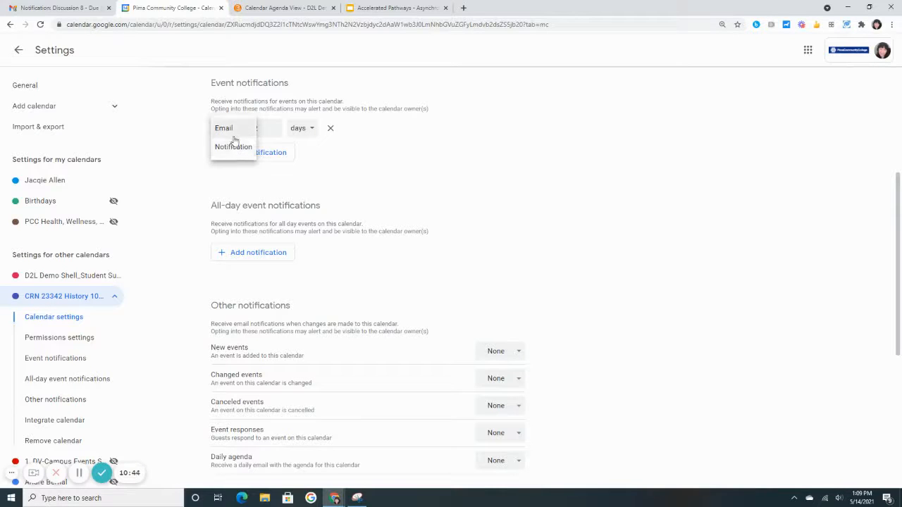
{"action": "left_click", "coordinate": [234, 132]}
{"action": "left_click", "coordinate": [274, 127]}
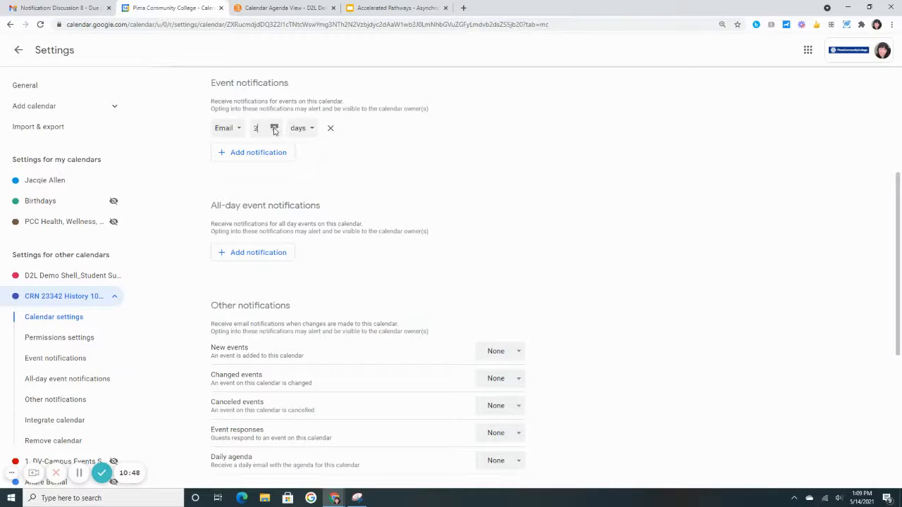
{"action": "left_click", "coordinate": [274, 127]}
{"action": "left_click", "coordinate": [274, 127]}
{"action": "left_click", "coordinate": [312, 134]}
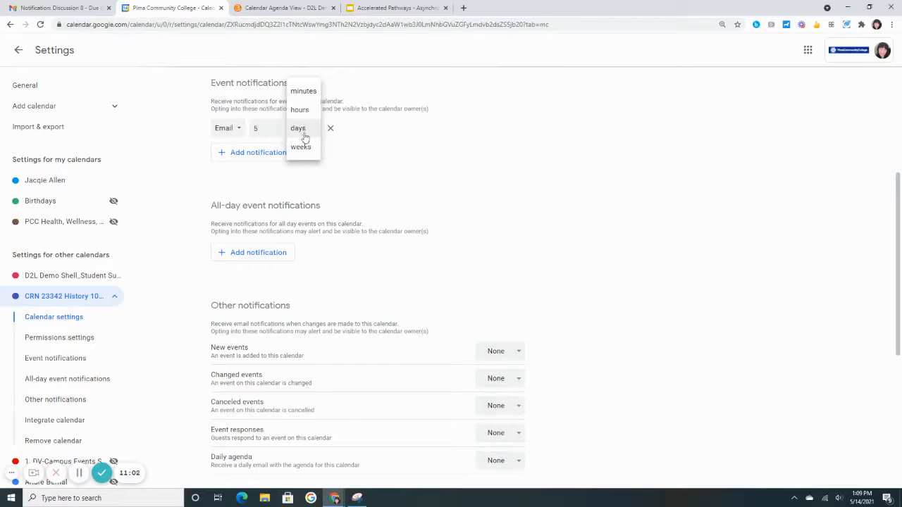
{"action": "left_click", "coordinate": [302, 134]}
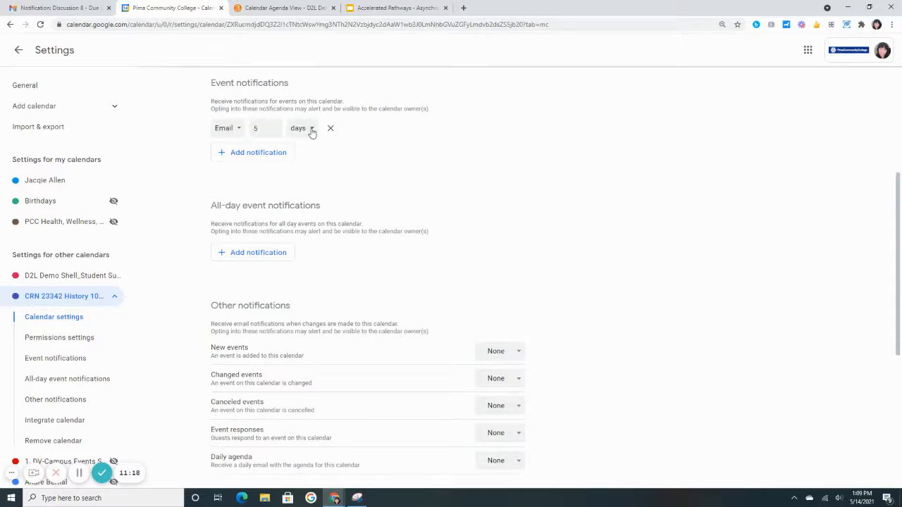
Set the calendar's email event notification to 2 days before each event
{"action": "left_click", "coordinate": [274, 131]}
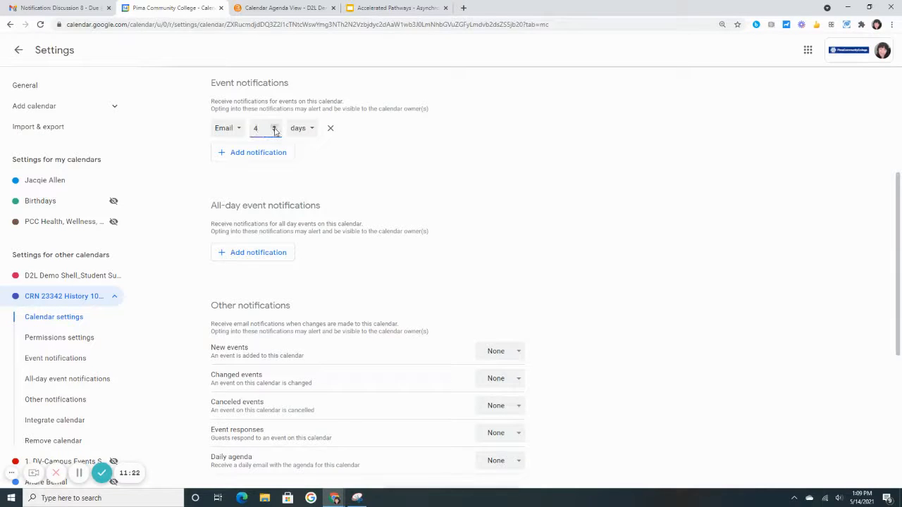
{"action": "left_click", "coordinate": [274, 132]}
{"action": "left_click", "coordinate": [275, 131]}
{"action": "left_click", "coordinate": [274, 128]}
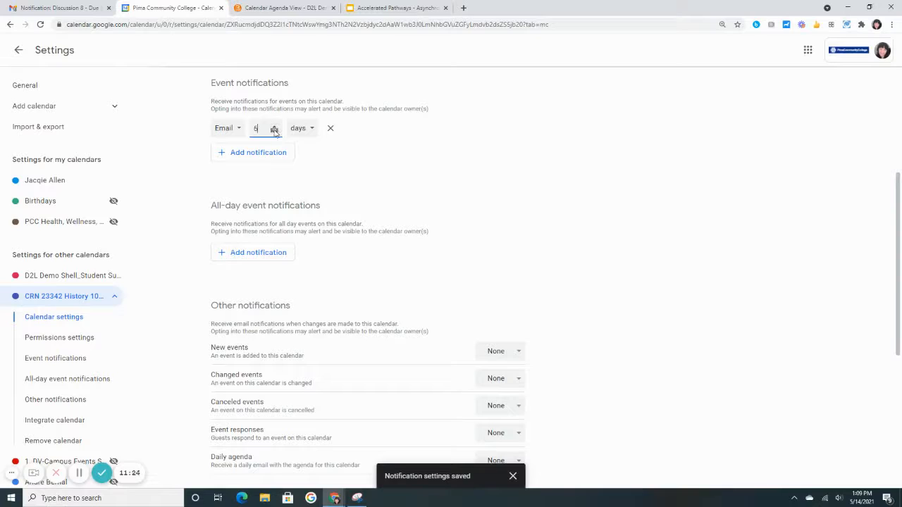
{"action": "left_click", "coordinate": [275, 129]}
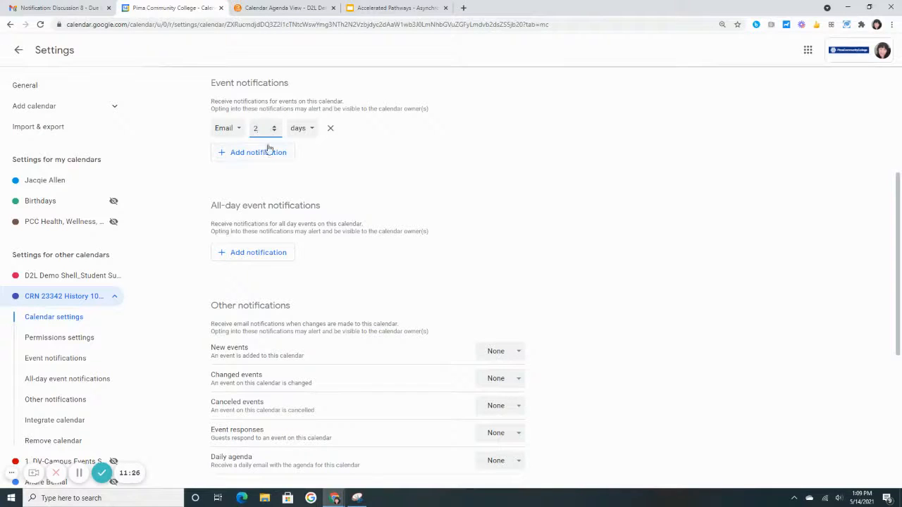
{"action": "left_click", "coordinate": [364, 158]}
Return from the settings to the week view and hide the D2L Demo Shell_Student Success calendar
{"action": "left_click", "coordinate": [17, 51]}
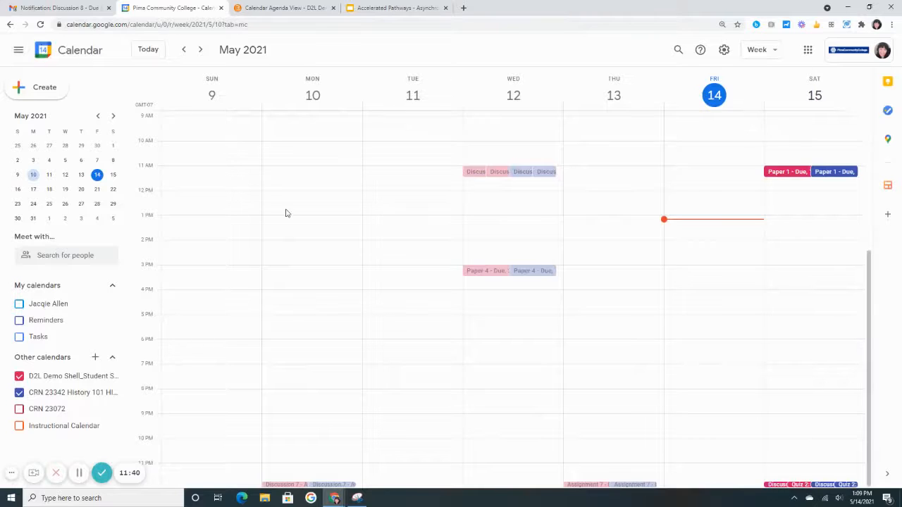
{"action": "left_click", "coordinate": [19, 377]}
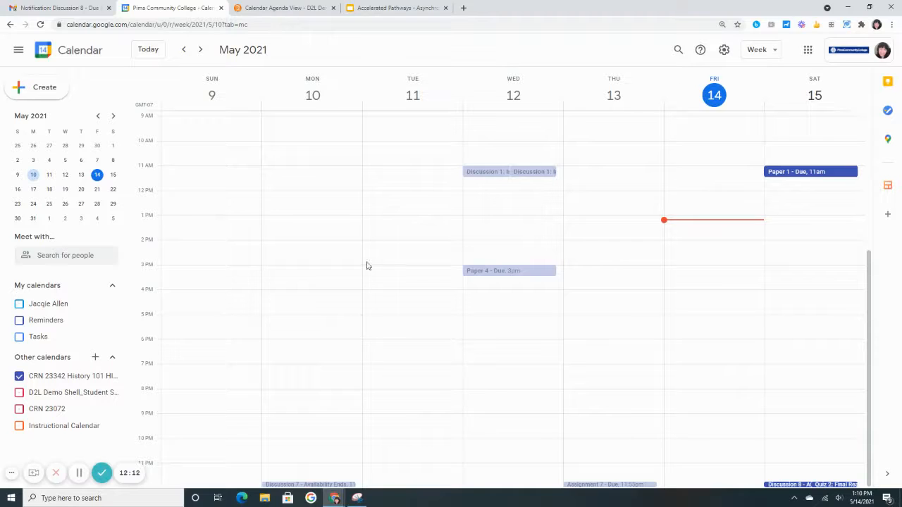
Examine the instructions, D2L links and notification details of the Discussion 1: Introductions and Discussion 7 availability events, closing each one
{"action": "left_click", "coordinate": [487, 173]}
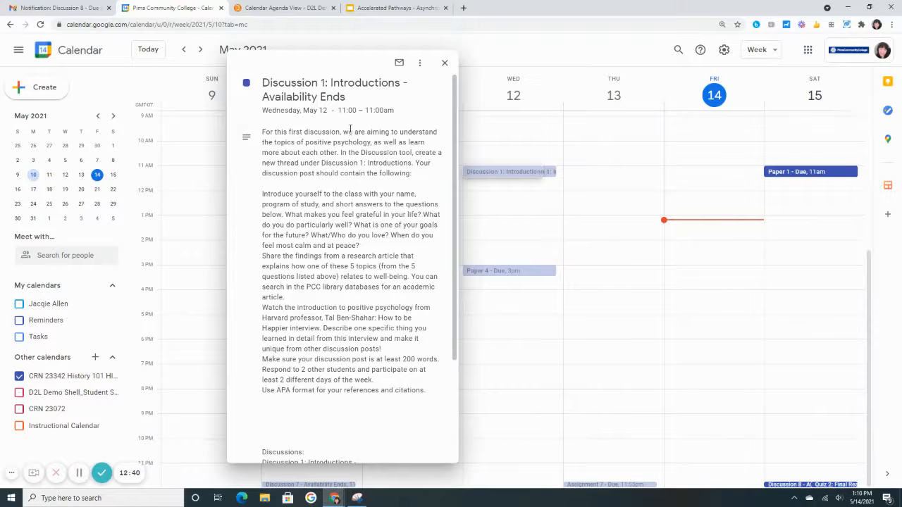
{"action": "scroll", "coordinate": [304, 219], "scroll_direction": "down", "scroll_amount": 3}
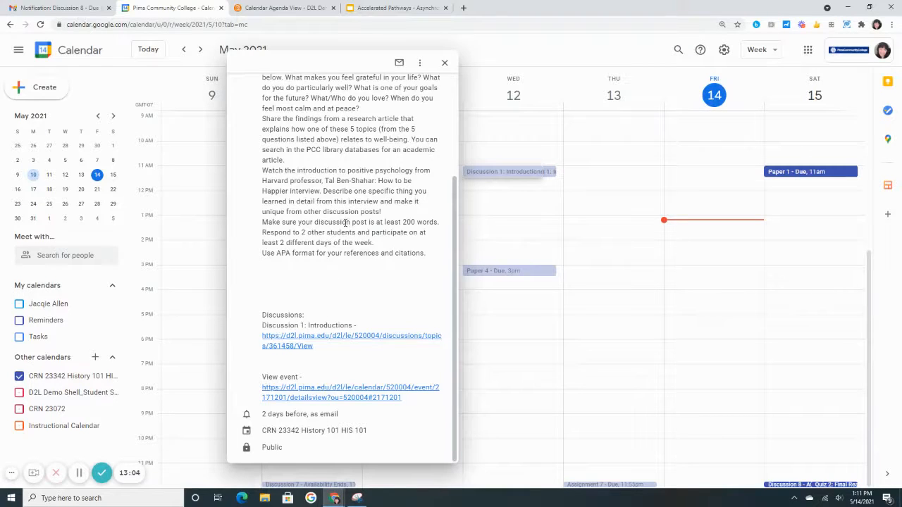
{"action": "left_click", "coordinate": [444, 64]}
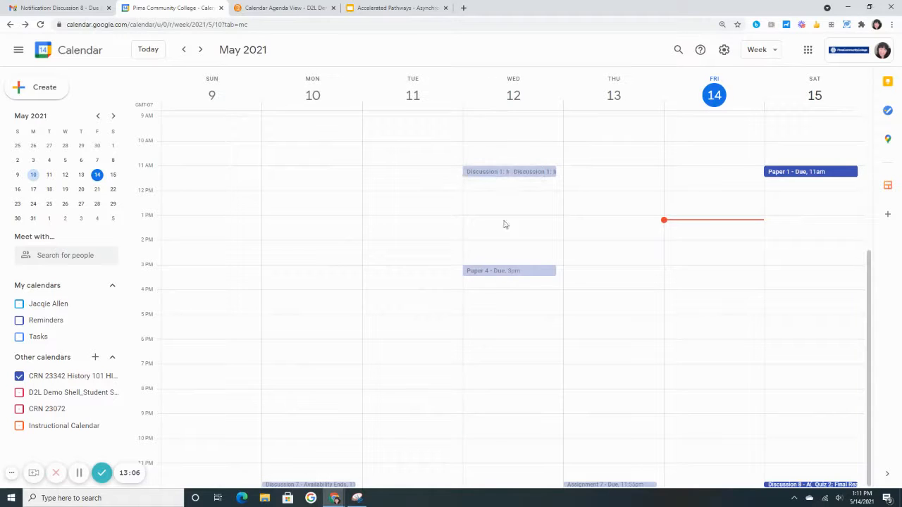
{"action": "left_click", "coordinate": [291, 486]}
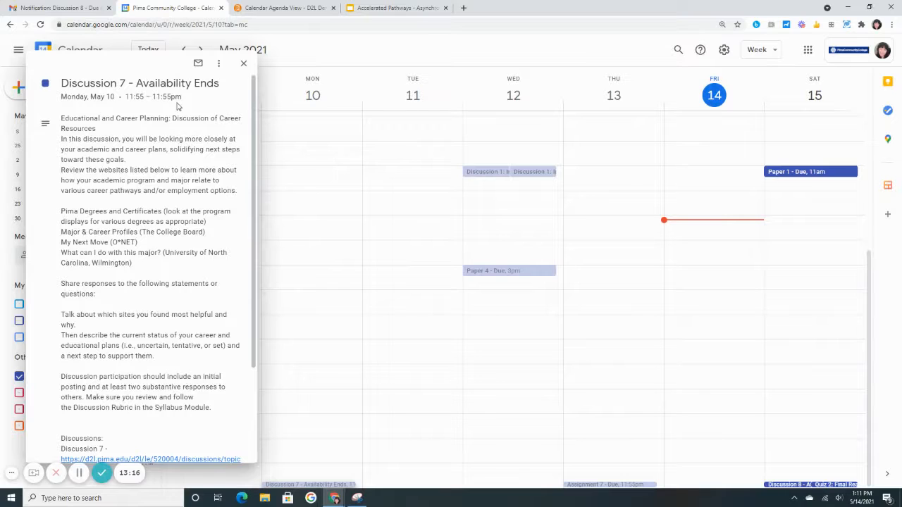
{"action": "scroll", "coordinate": [133, 315], "scroll_direction": "down", "scroll_amount": 1}
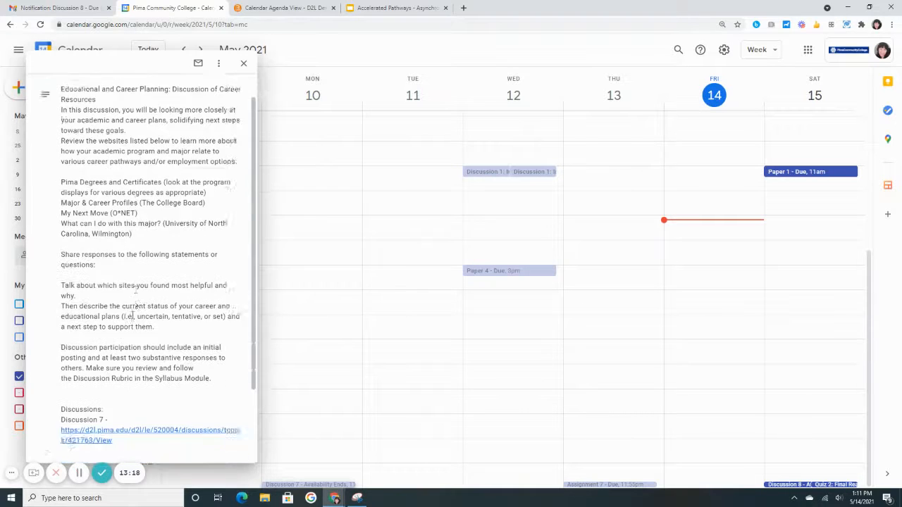
{"action": "scroll", "coordinate": [132, 316], "scroll_direction": "down", "scroll_amount": 3}
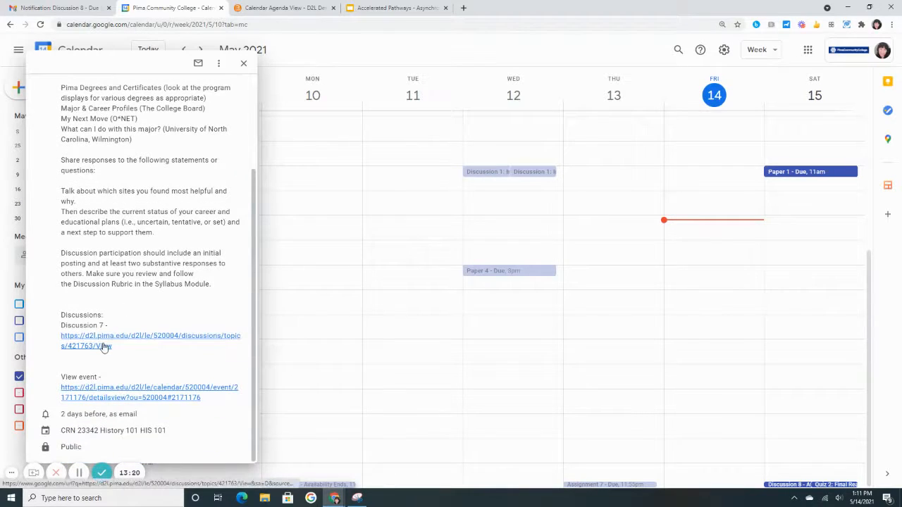
{"action": "left_click", "coordinate": [244, 64]}
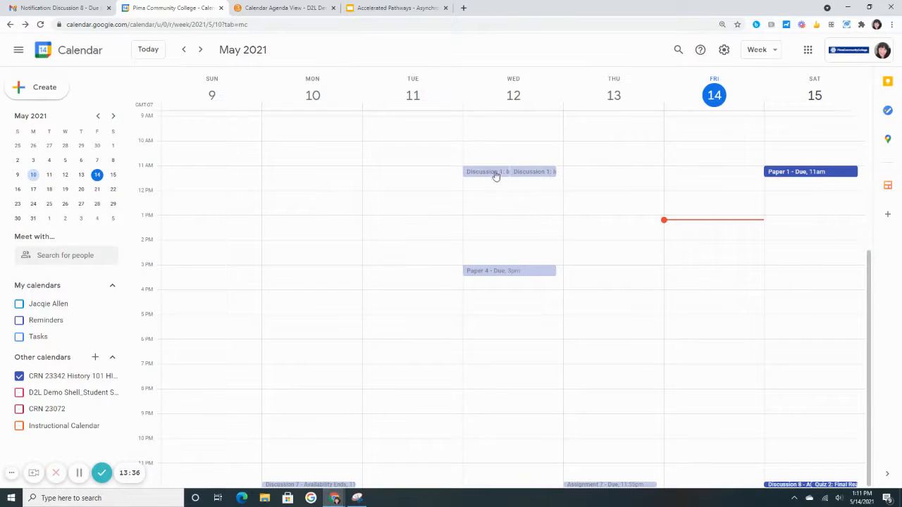
Examine the description, assignment link and notification details of the Paper 1 - Due event on Saturday, May 15, and close it
{"action": "left_click", "coordinate": [811, 175]}
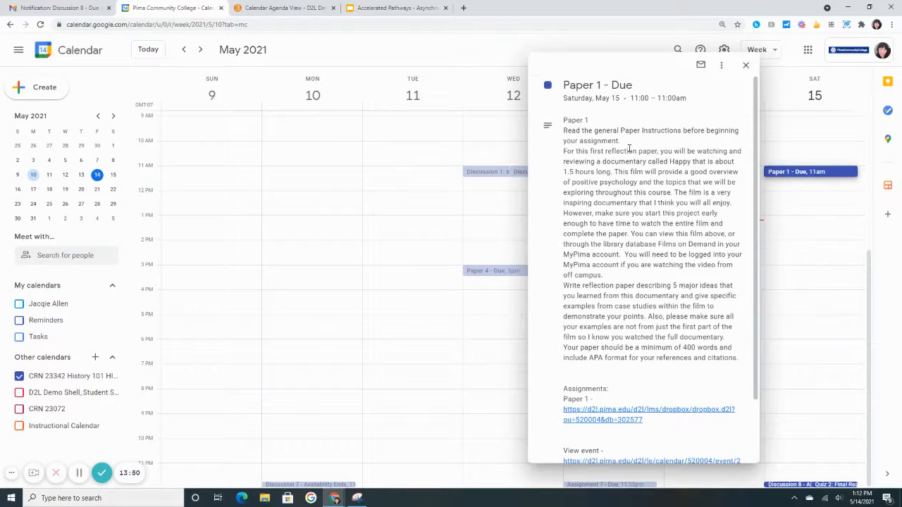
{"action": "scroll", "coordinate": [627, 150], "scroll_direction": "down", "scroll_amount": 2}
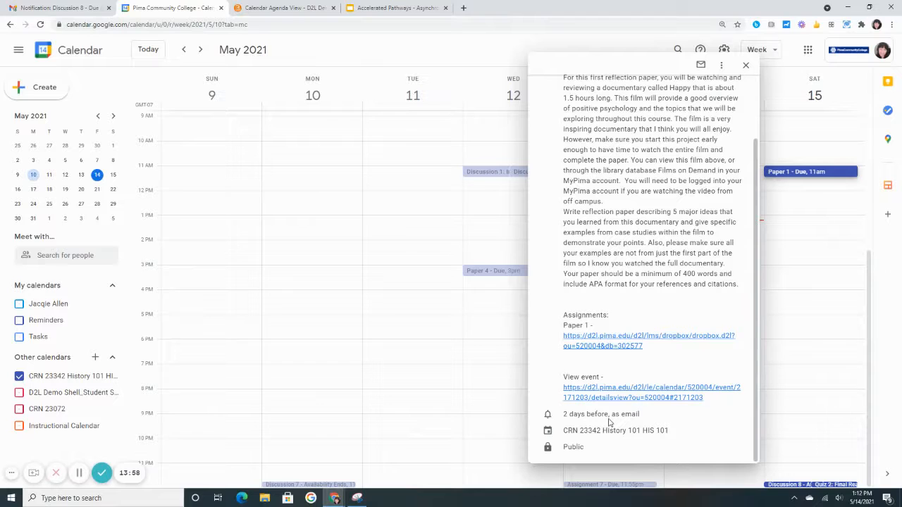
{"action": "left_click", "coordinate": [745, 65]}
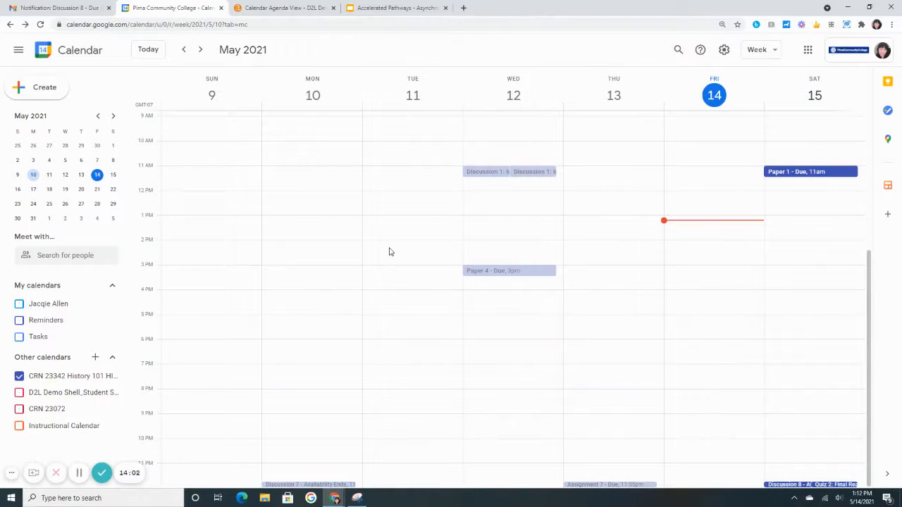
Switch to Gmail and read through the Google Calendar notification email for Discussion 8 - Due, including its D2L links
{"action": "left_click", "coordinate": [63, 5]}
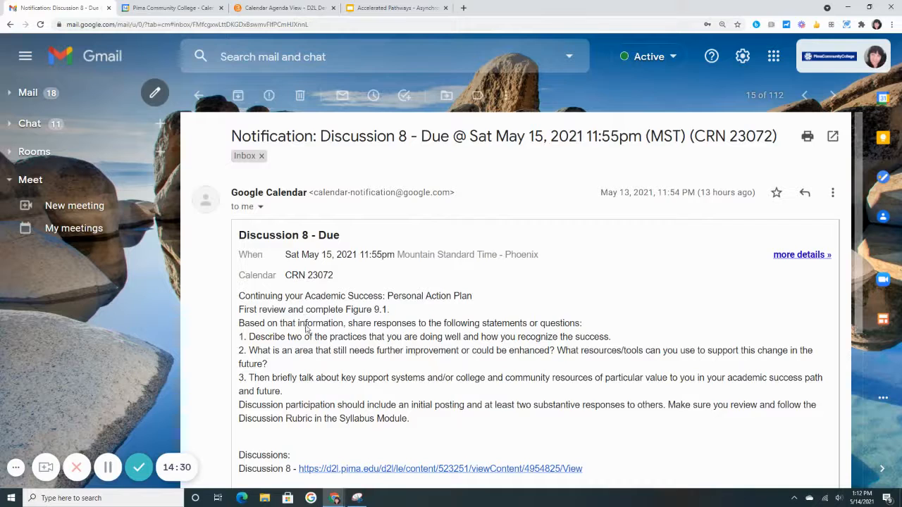
{"action": "scroll", "coordinate": [308, 325], "scroll_direction": "down", "scroll_amount": 1}
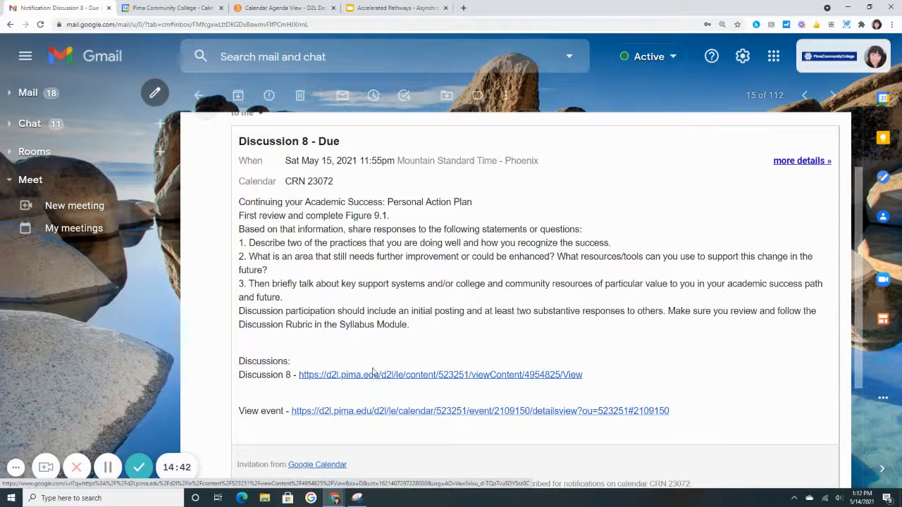
{"action": "scroll", "coordinate": [360, 320], "scroll_direction": "up", "scroll_amount": 1}
{"action": "scroll", "coordinate": [360, 321], "scroll_direction": "up", "scroll_amount": 1}
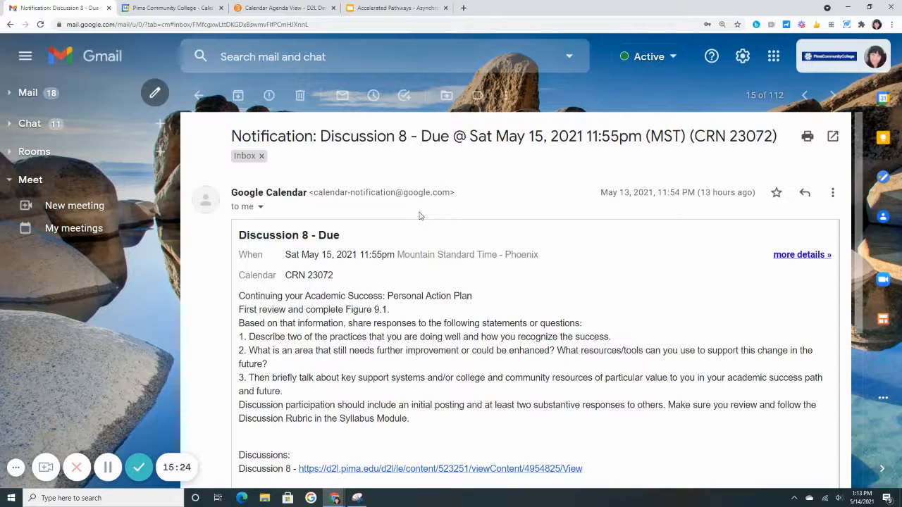
Switch to the Accelerated Pathways presentation in Google Slides and present it from the "Things to Consider" slide
{"action": "left_click", "coordinate": [391, 7]}
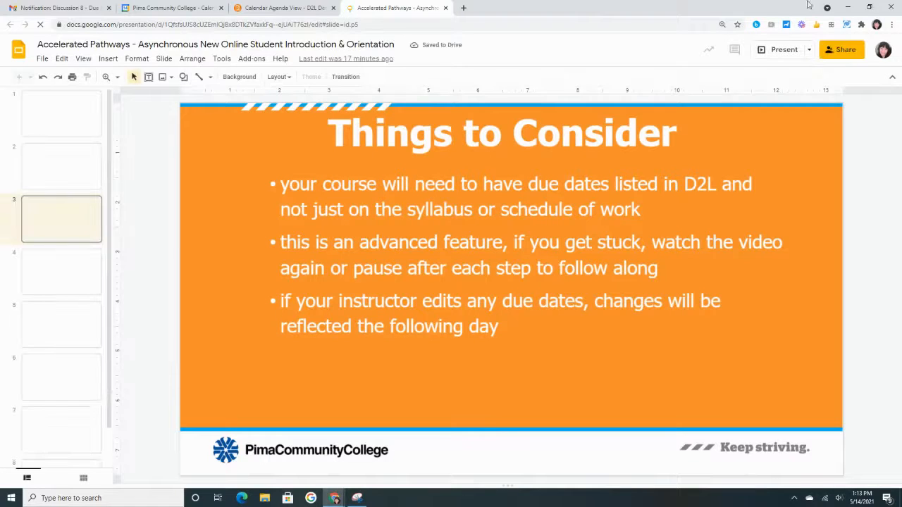
{"action": "left_click", "coordinate": [779, 49]}
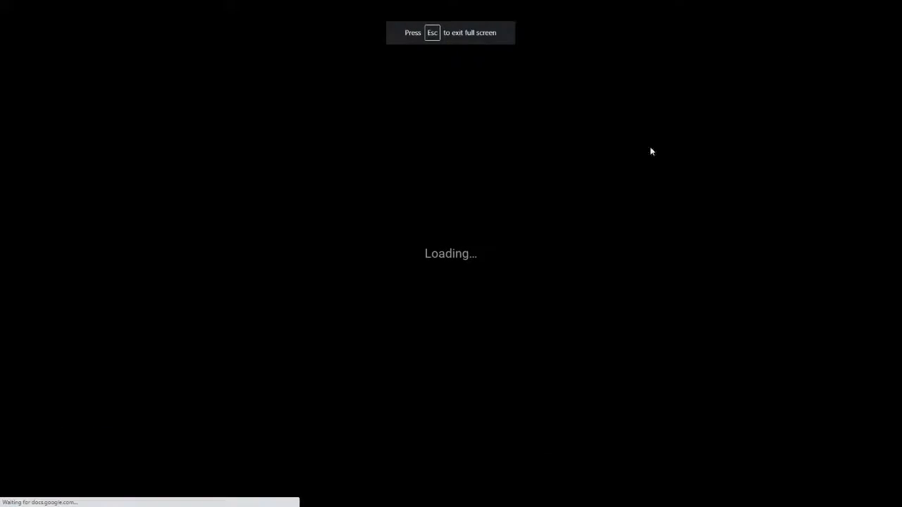